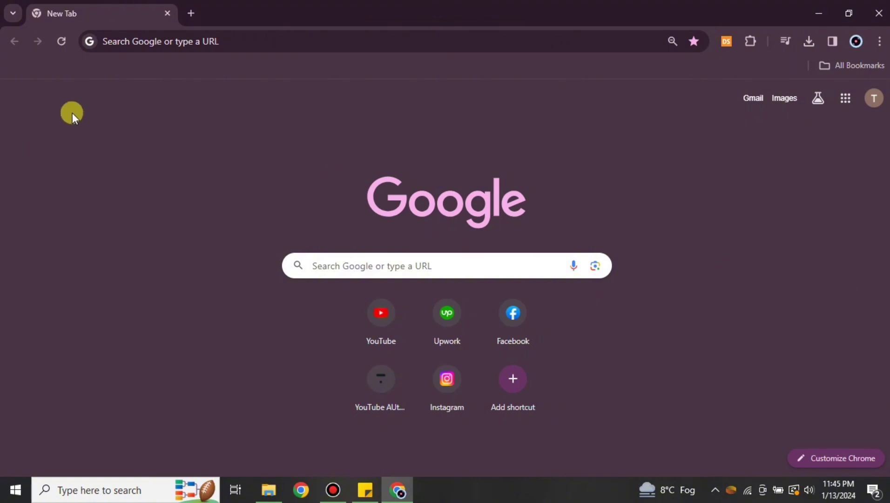
- Load canva.com in Chrome by picking the Canva suggestion after typing 'c' in the address bar
left_click(171, 40)
type("canva.com")
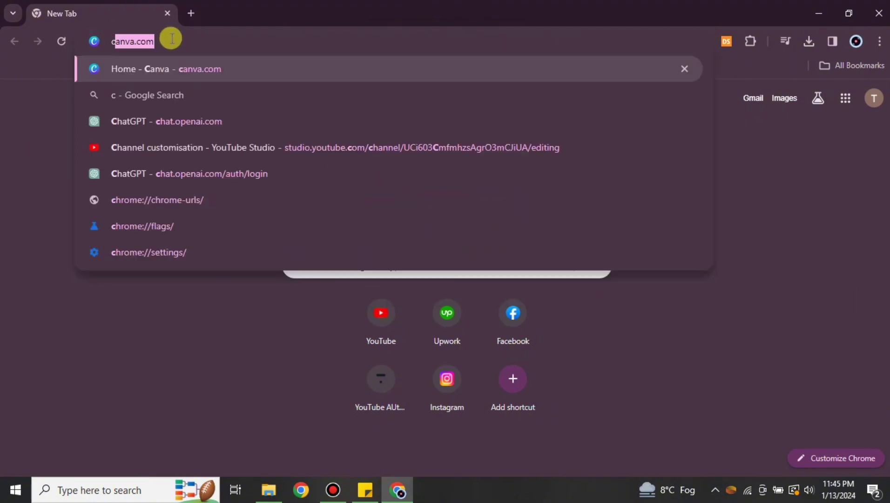
left_click(203, 67)
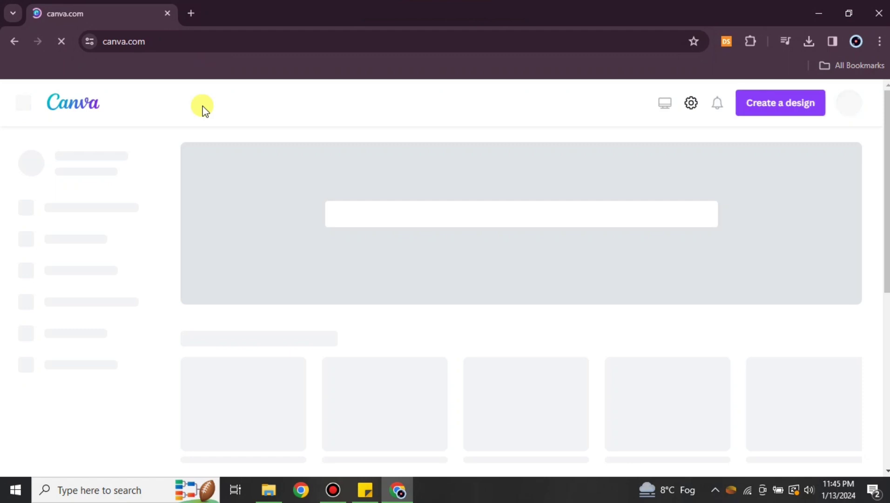
mouse_move(201, 108)
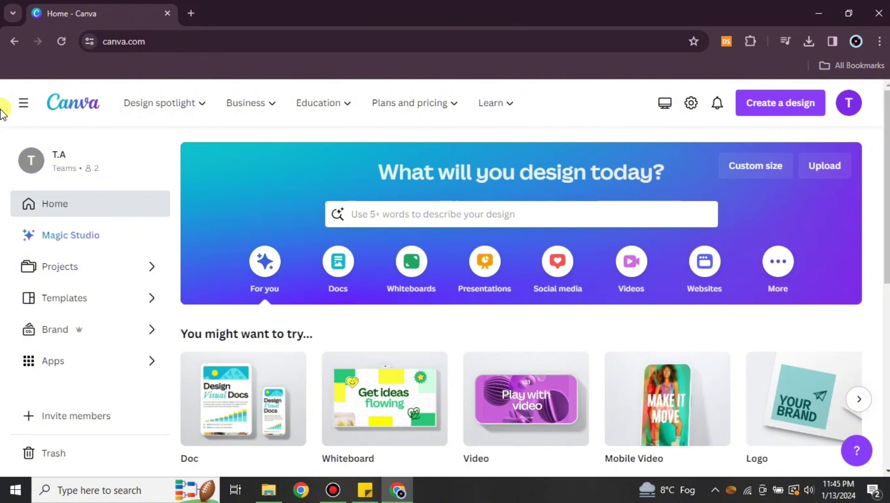
- Try the design searches 'reel' and 'video', then search 'short' and create a YouTube Shorts design
left_click(787, 101)
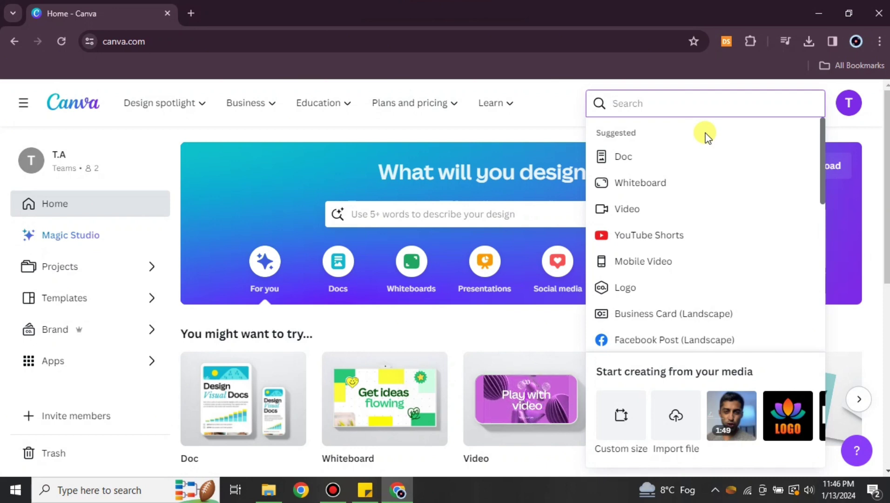
type("ree")
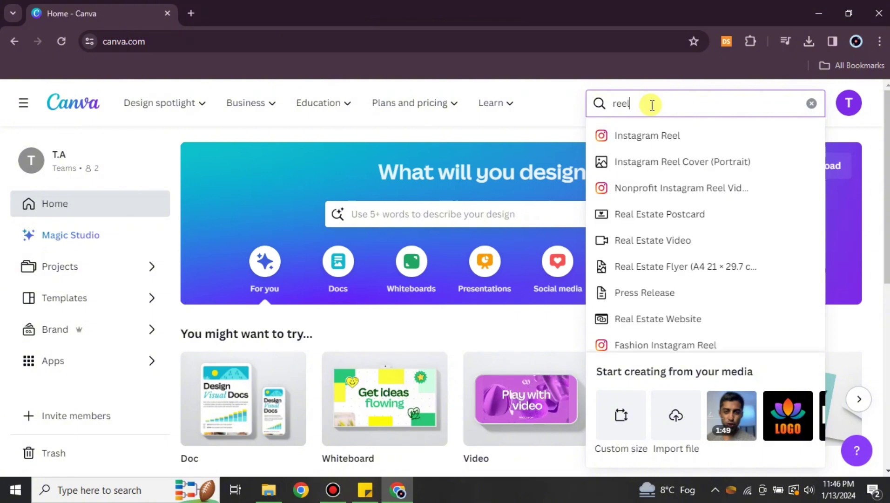
type("l")
key("BackSpace")
key("BackSpace")
key("BackSpace")
key("BackSpace")
type("video")
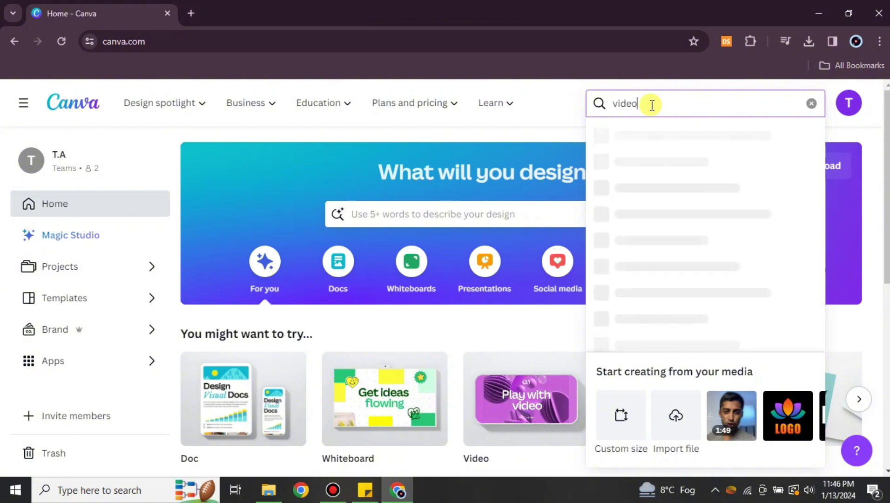
key("BackSpace")
key("BackSpace")
key("BackSpace")
key("BackSpace")
key("BackSpace")
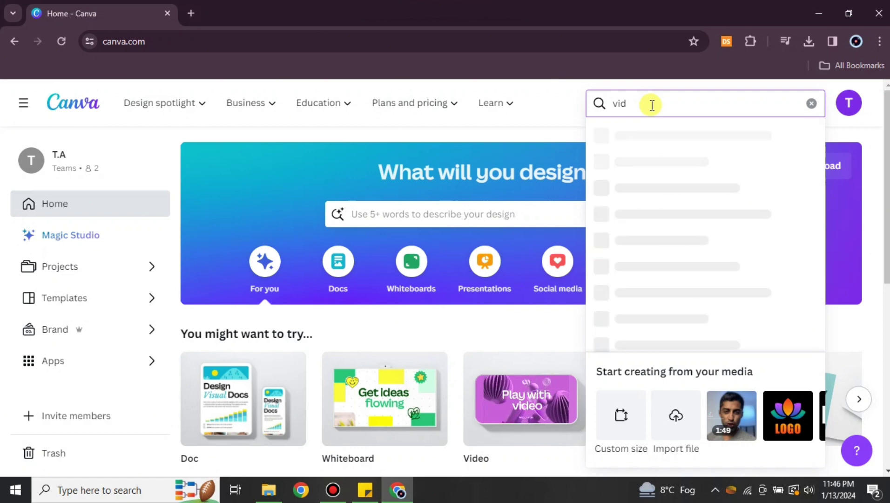
type("short")
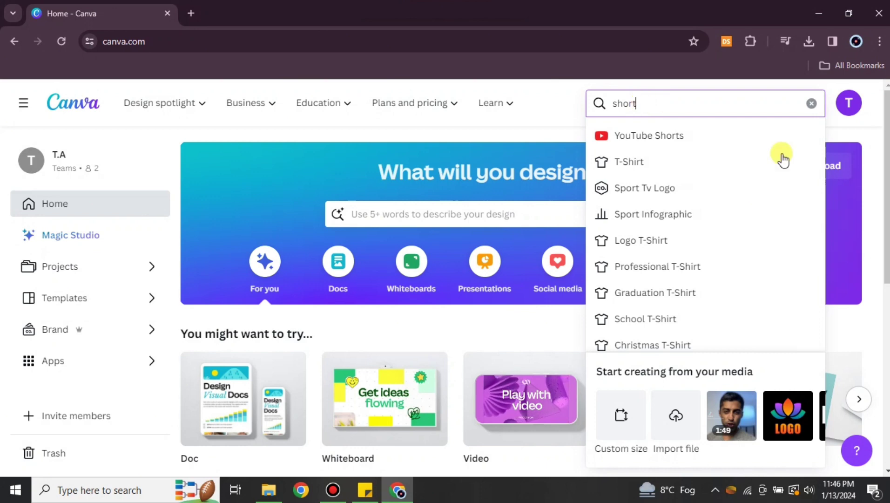
left_click(666, 142)
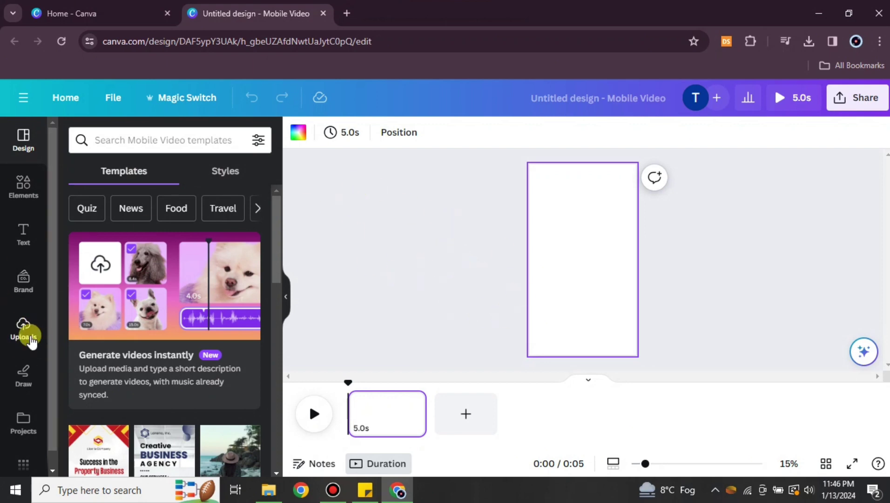
- Add the first video from Uploads > Videos to the blank vertical page
left_click(23, 328)
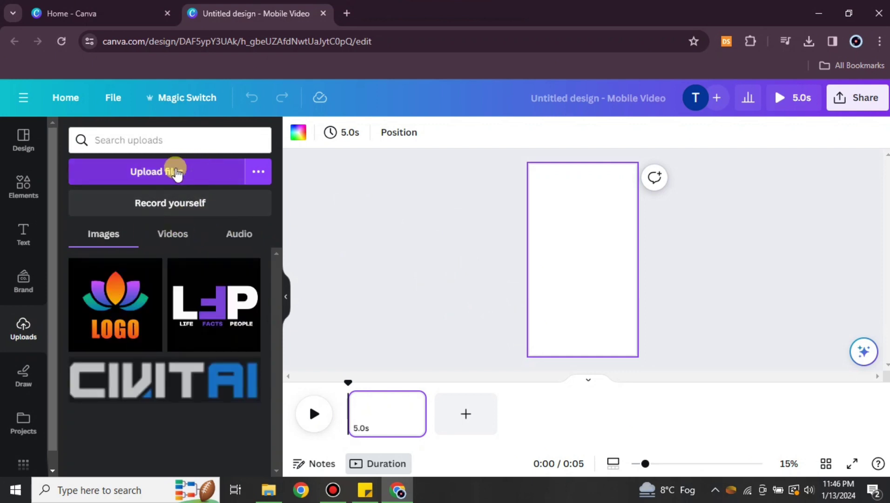
left_click(165, 175)
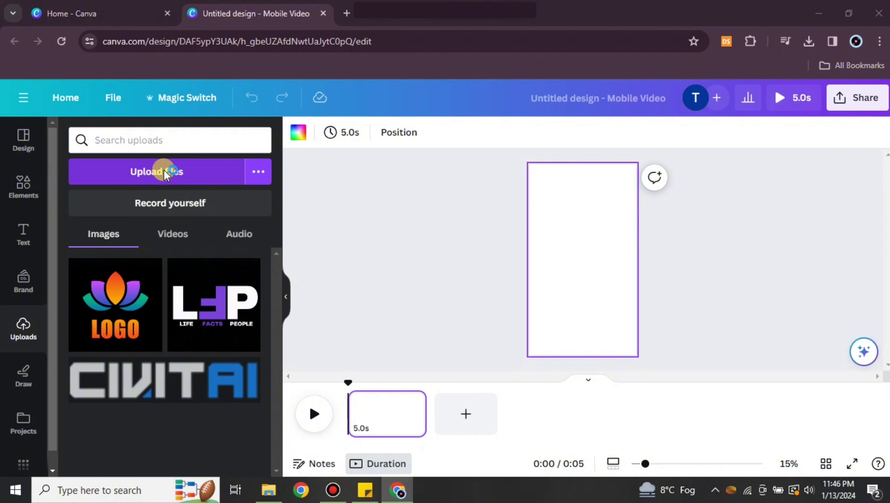
left_click(186, 242)
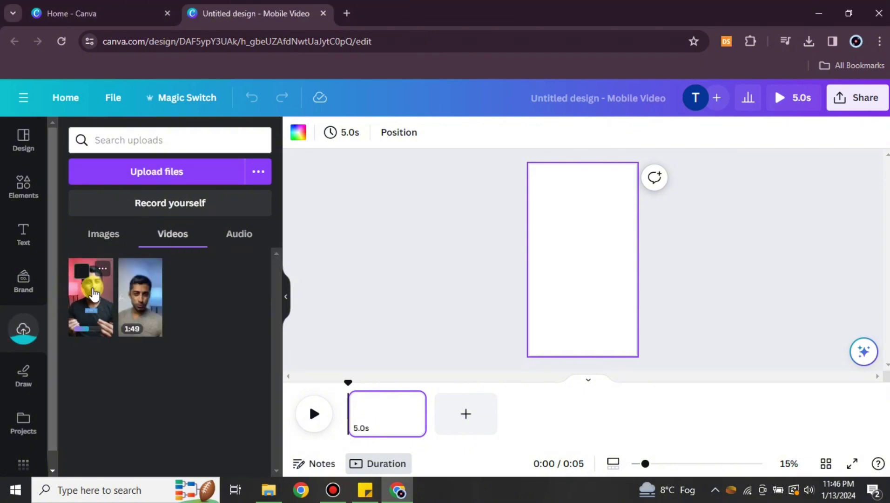
left_click(93, 293)
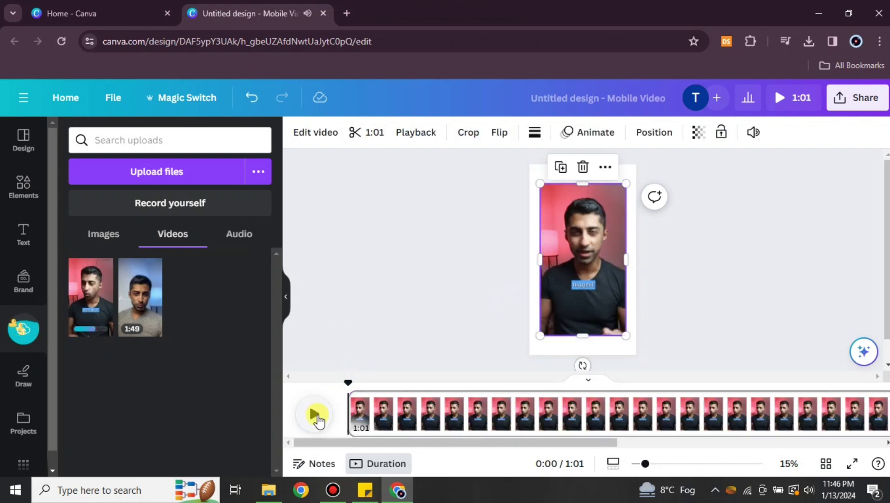
- Move the talking-head video to the top-left and resize it to fill the page
left_click_drag(598, 204, 587, 186)
left_click_drag(613, 313, 635, 355)
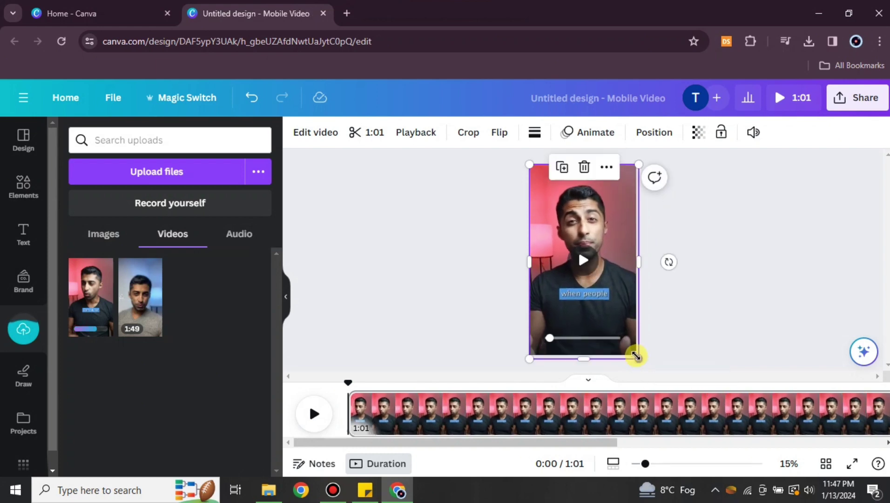
left_click(768, 278)
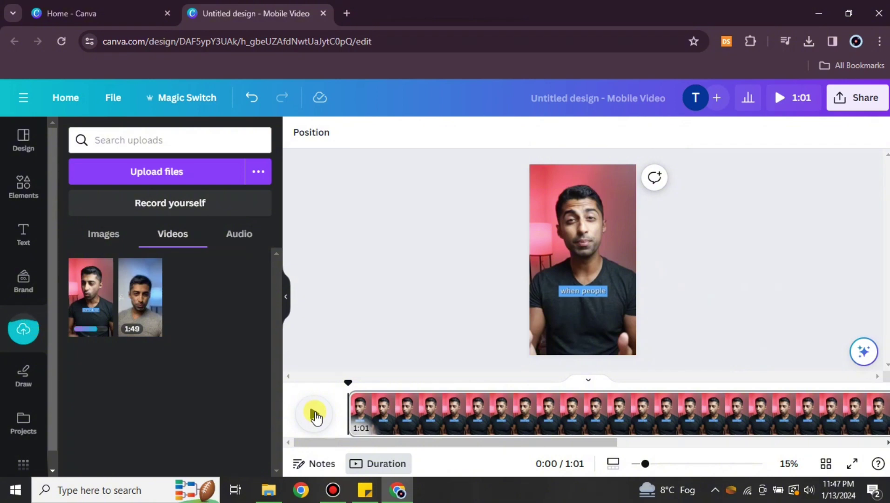
- Play and pause the captioned 1:01 clip preview twice, then select the video
left_click(315, 413)
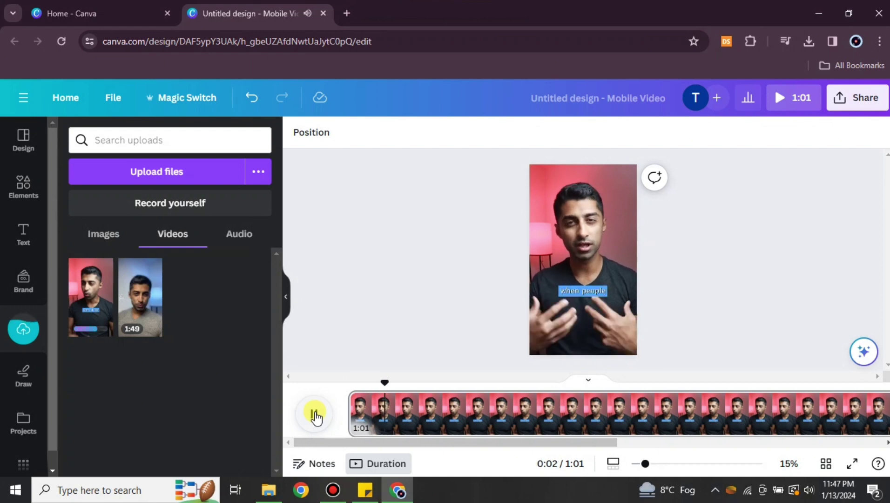
left_click(315, 415)
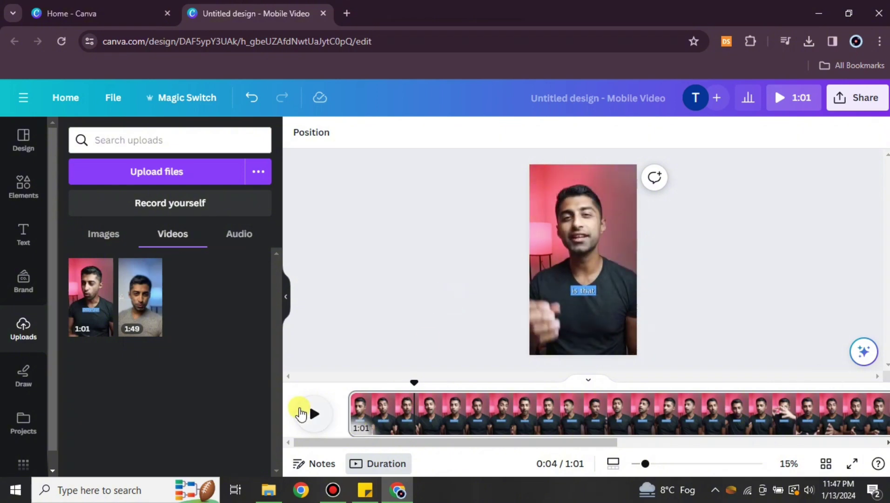
left_click(313, 416)
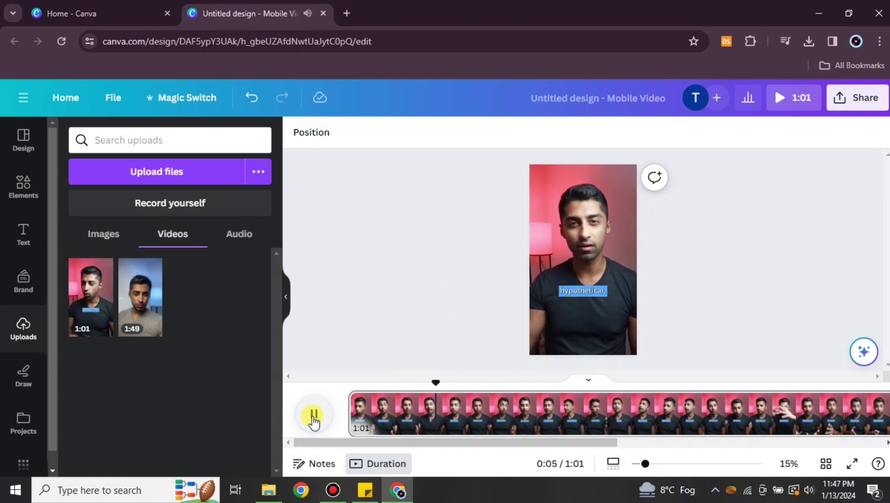
left_click(313, 416)
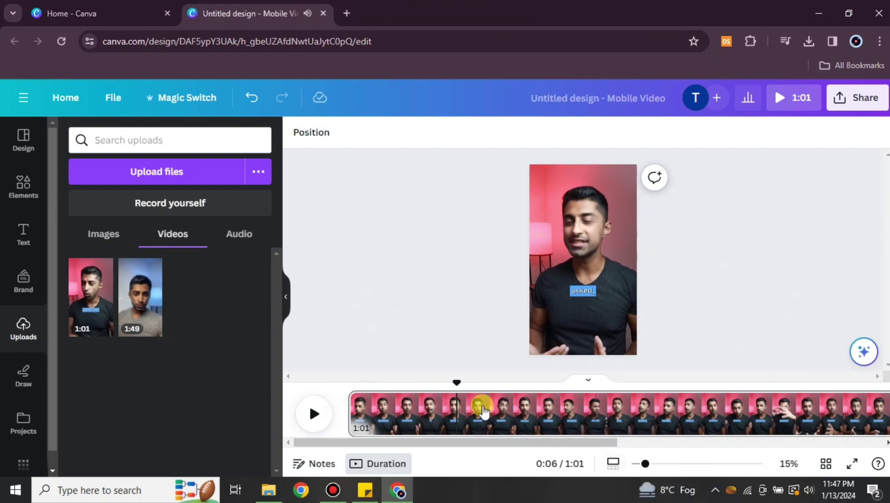
left_click(421, 405)
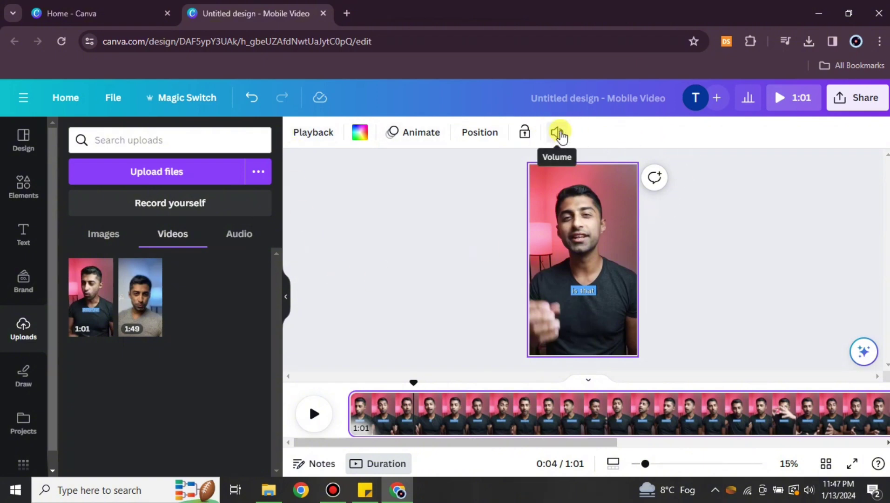
- Mute all videos on the page and preview the silent clip
left_click(558, 133)
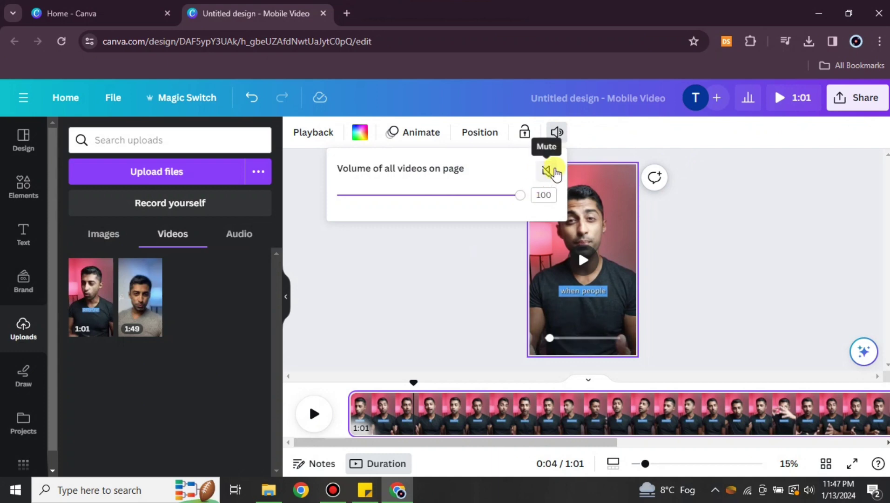
left_click(550, 172)
left_click(313, 413)
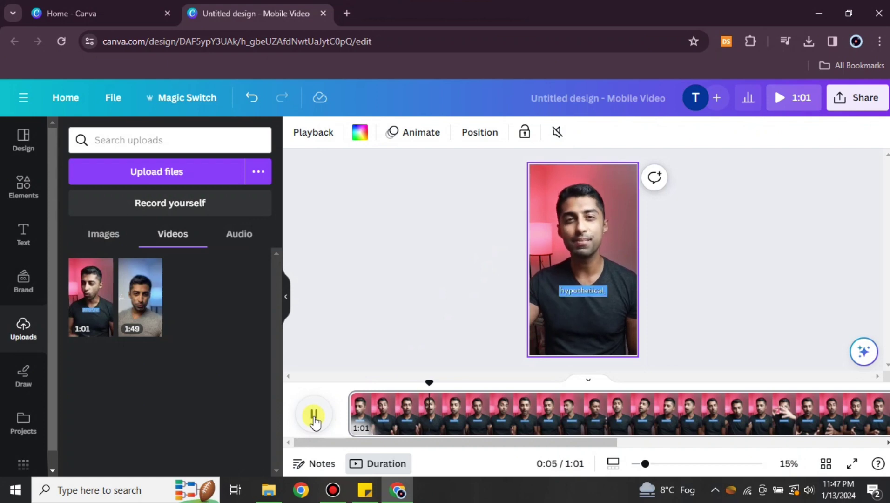
left_click(313, 413)
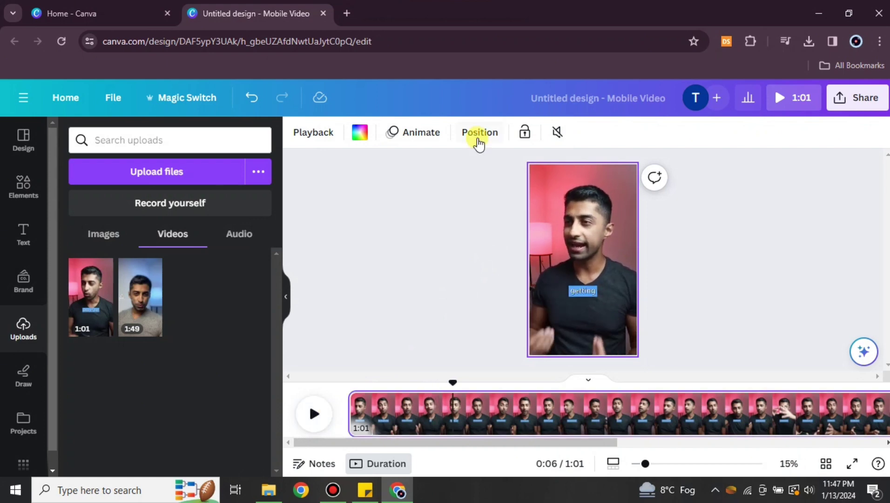
- Raise the video volume to hear the sound, then mute it again and select the video
left_click(557, 132)
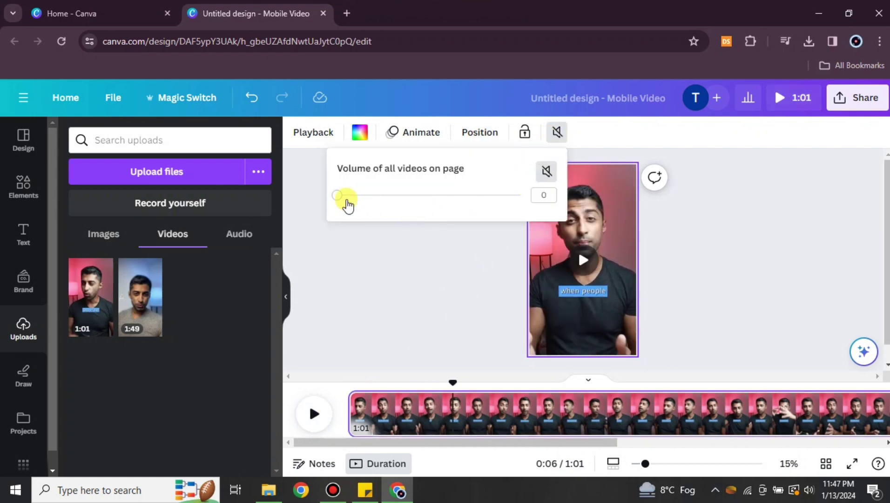
mouse_move(338, 202)
left_mouse_down()
mouse_move(465, 199)
mouse_move(343, 205)
left_mouse_up()
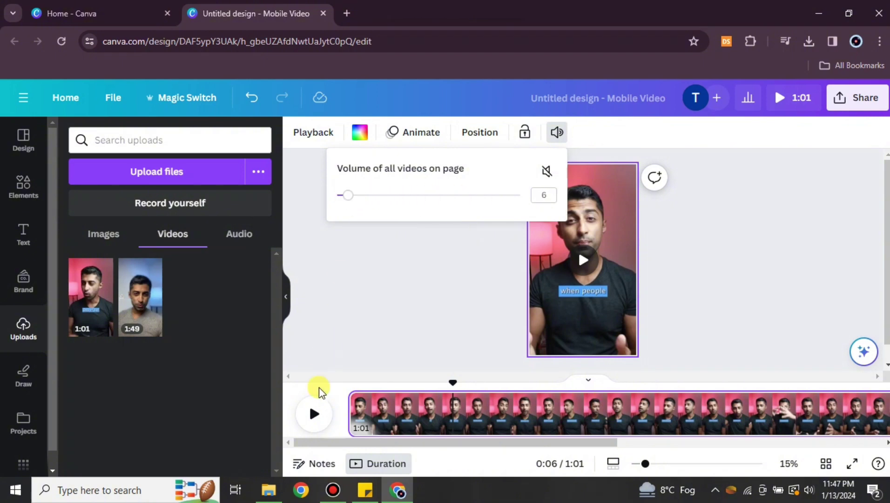
left_click(317, 409)
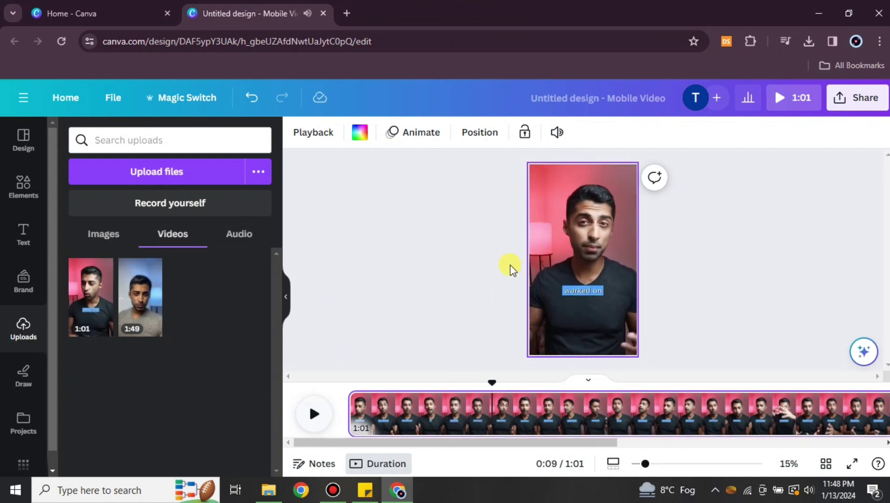
left_click(557, 132)
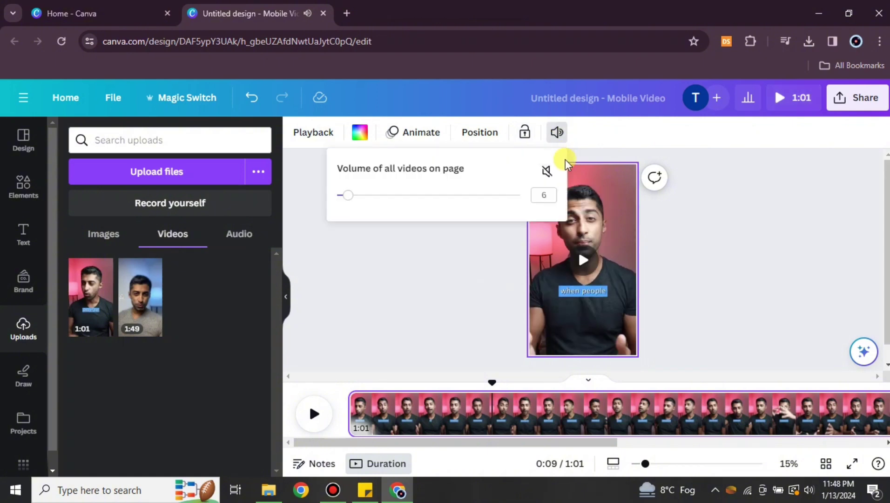
left_click(546, 174)
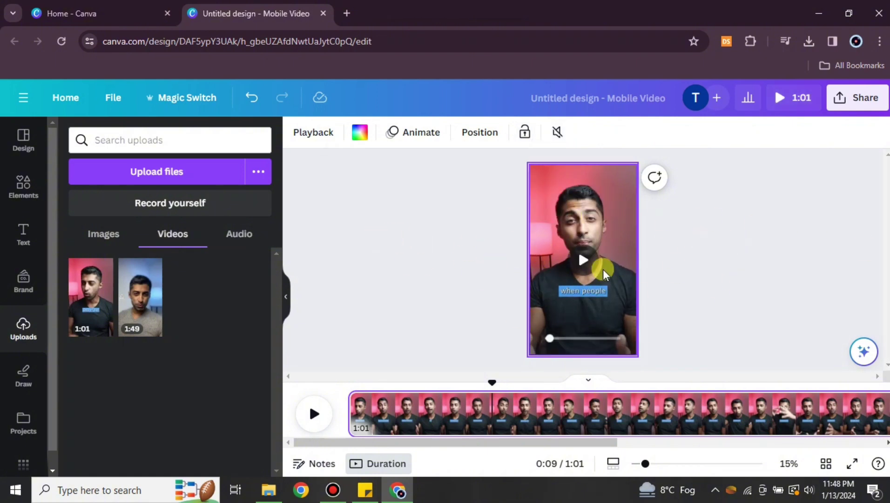
left_click(597, 218)
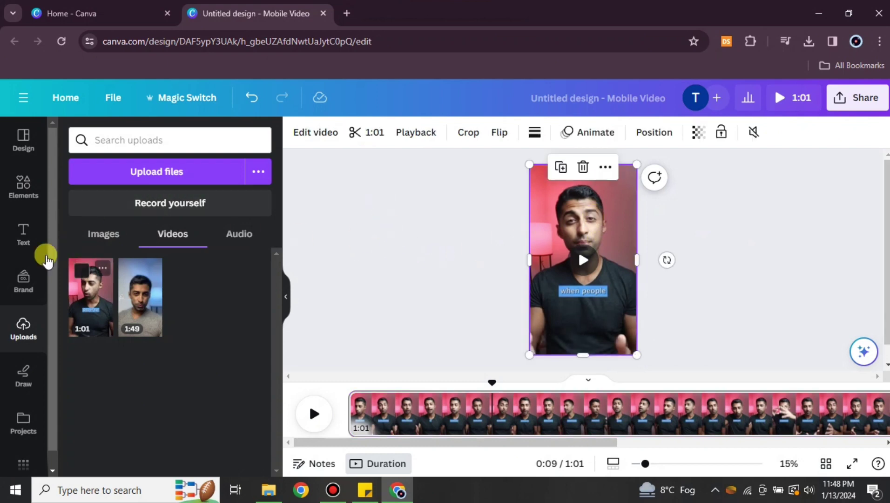
- Delete the talking-head video and search the Elements library for 'music'
left_click(584, 166)
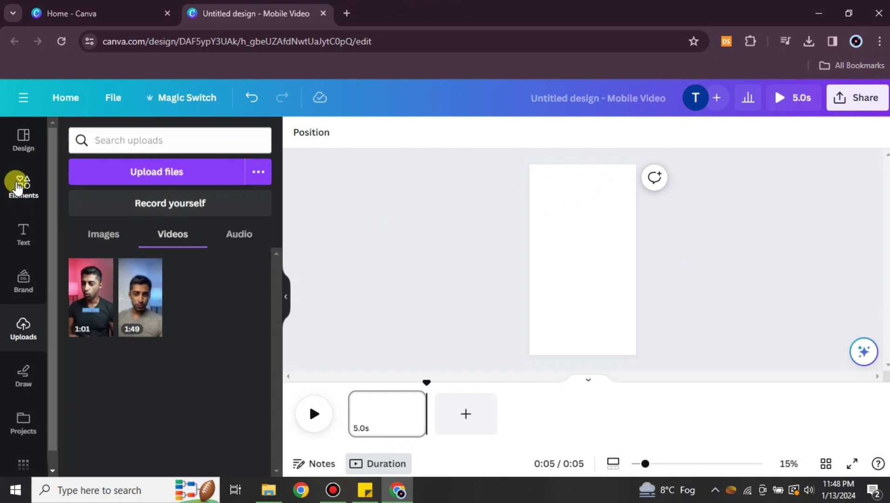
left_click(19, 184)
left_click(184, 142)
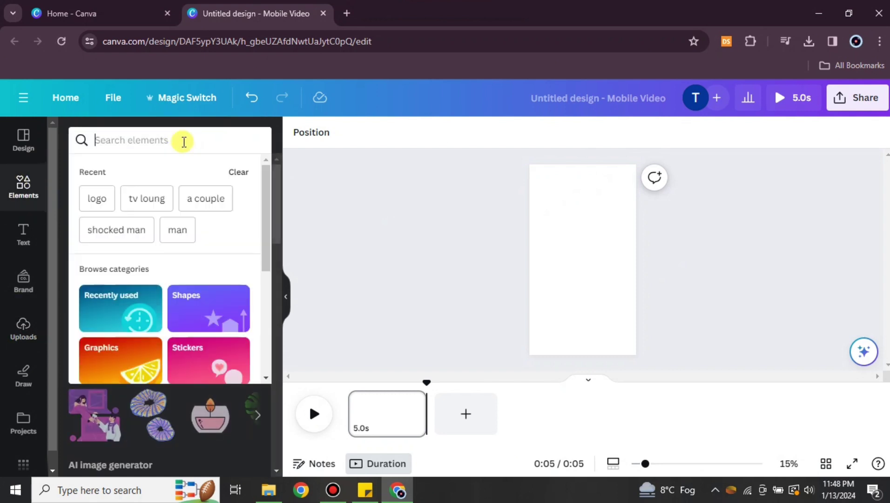
type("music")
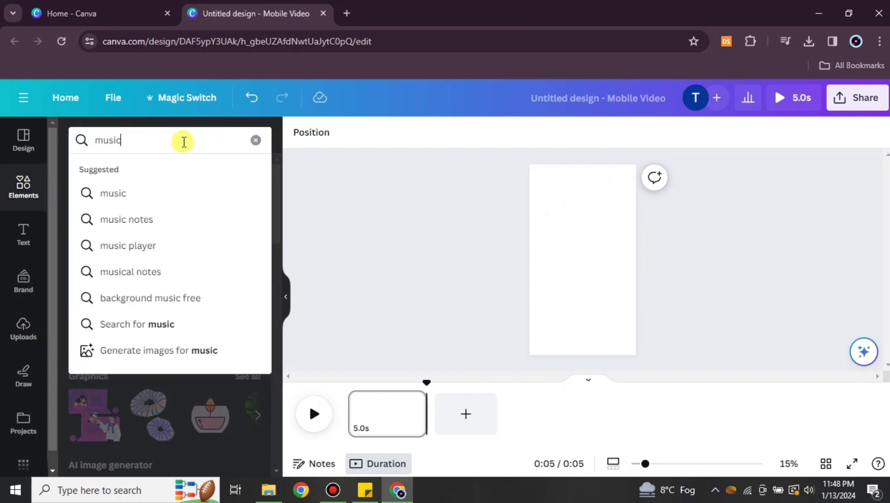
key("Return")
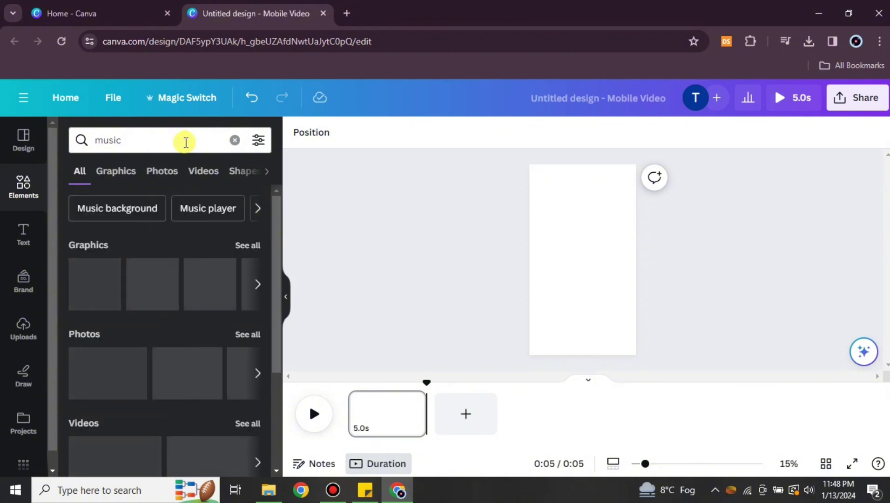
- From all music video results, add the 17s piano clip and enlarge it on the page
scroll(158, 344, "down", 3)
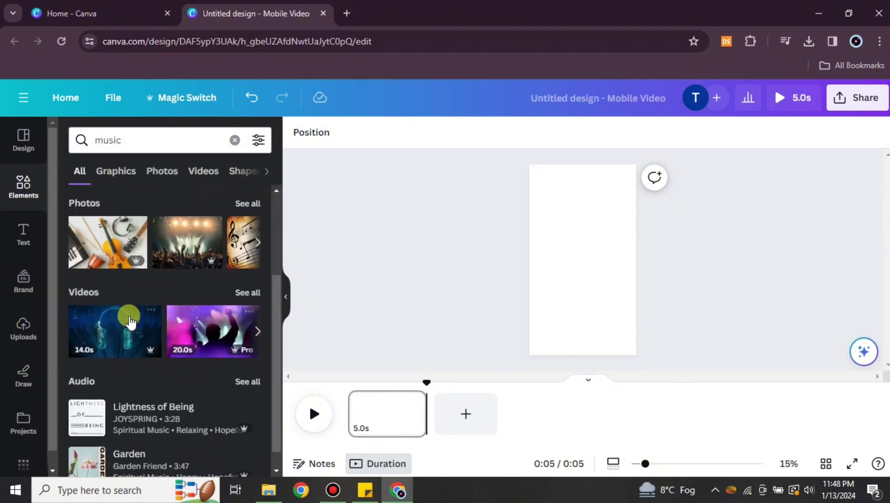
left_click(254, 292)
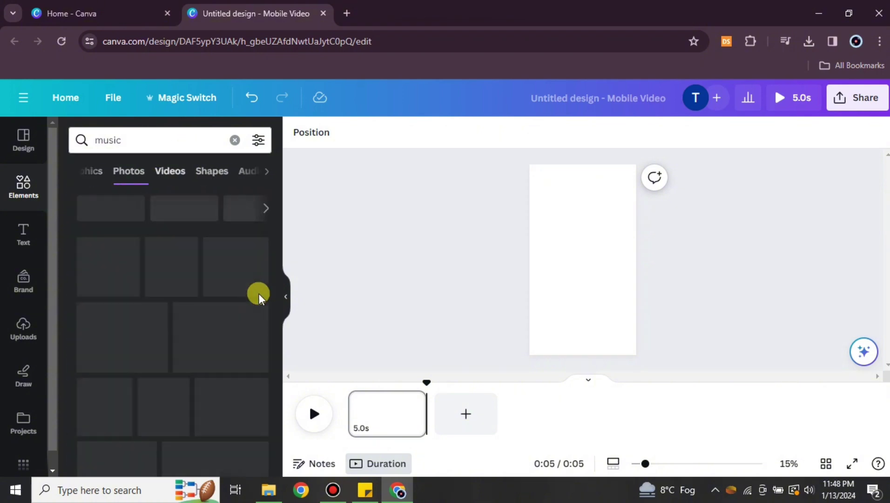
scroll(233, 378, "down", 5)
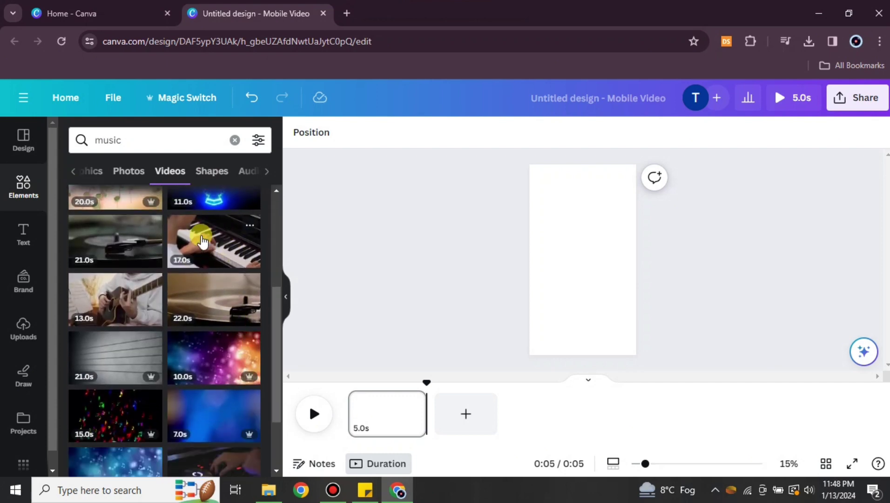
left_click(202, 241)
left_click_drag(596, 260, 824, 492)
left_click_drag(580, 302, 500, 304)
- Preview the piano clip from its start, then delete it from the page
left_click(397, 250)
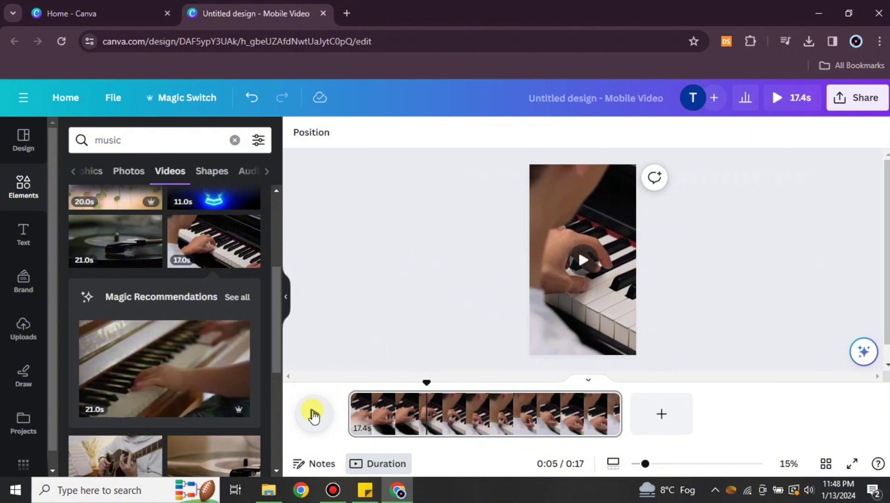
left_click(312, 411)
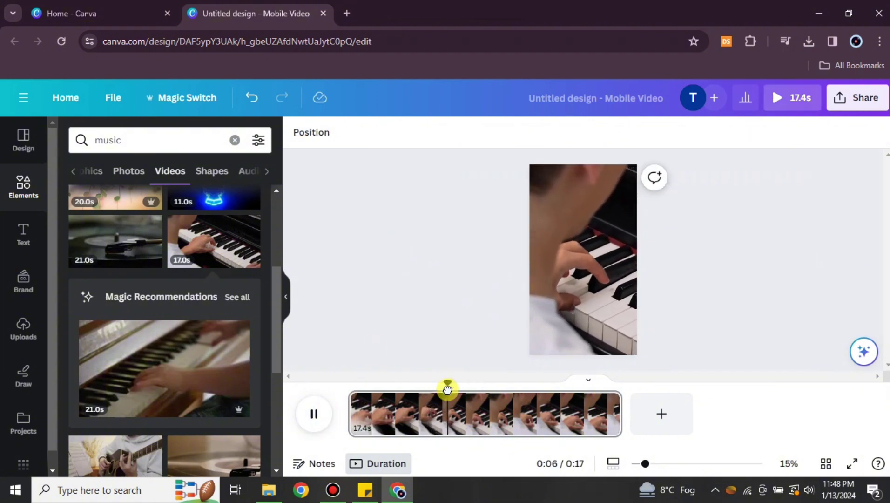
left_click_drag(447, 383, 321, 392)
left_click(424, 413)
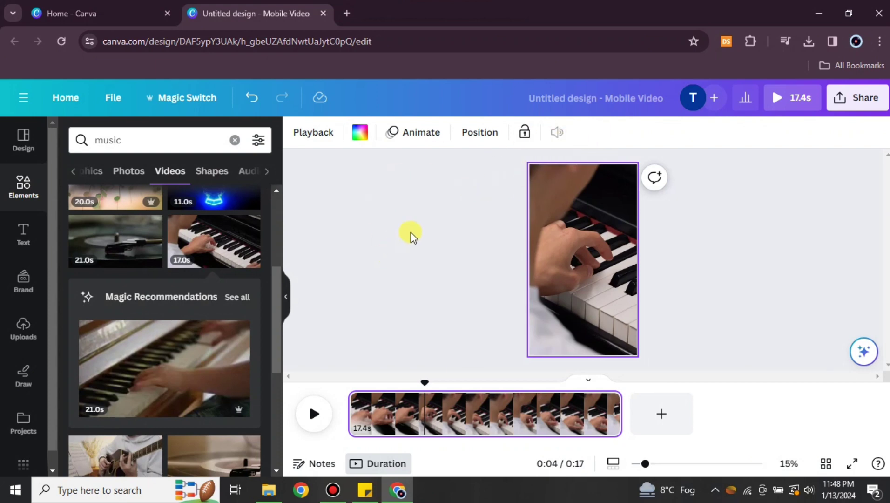
left_click(570, 214)
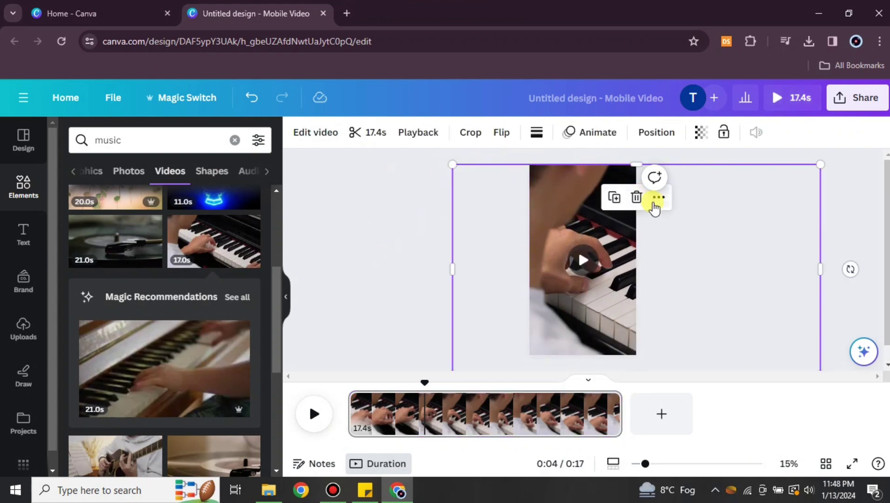
left_click(637, 197)
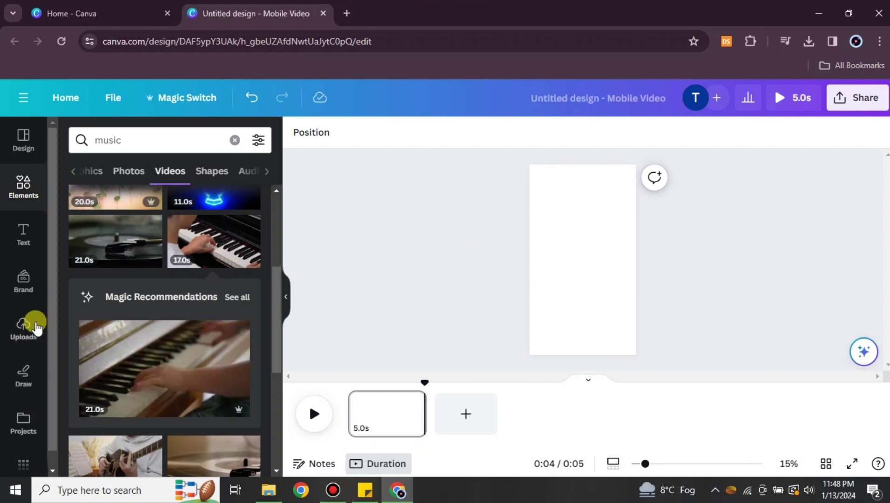
- Add the 1:49 uploaded talking-head video to the page and pause its preview
left_click(24, 329)
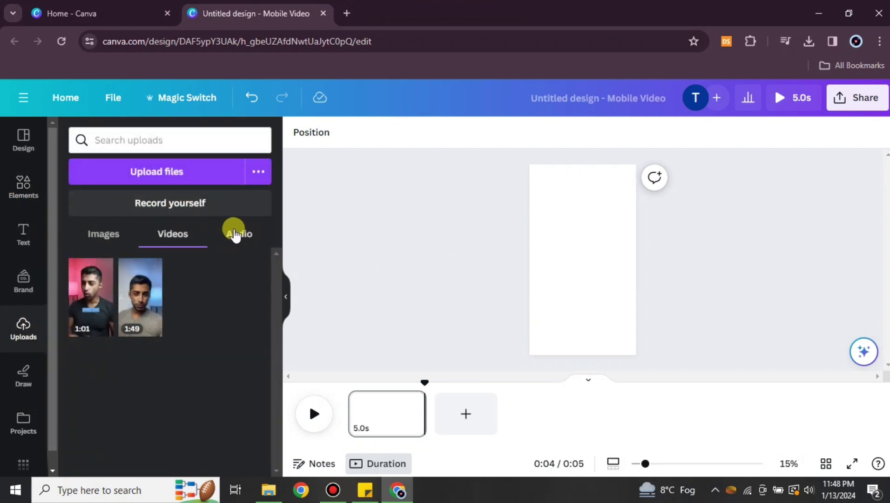
left_click(162, 302)
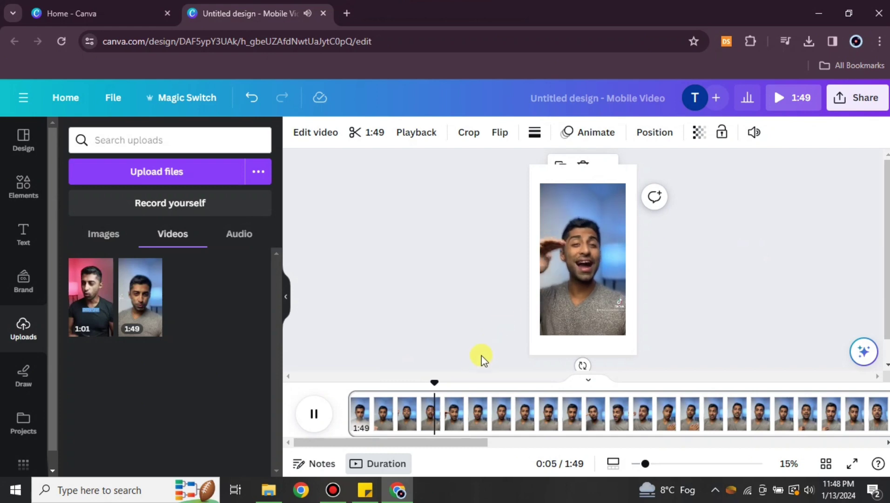
left_click(315, 416)
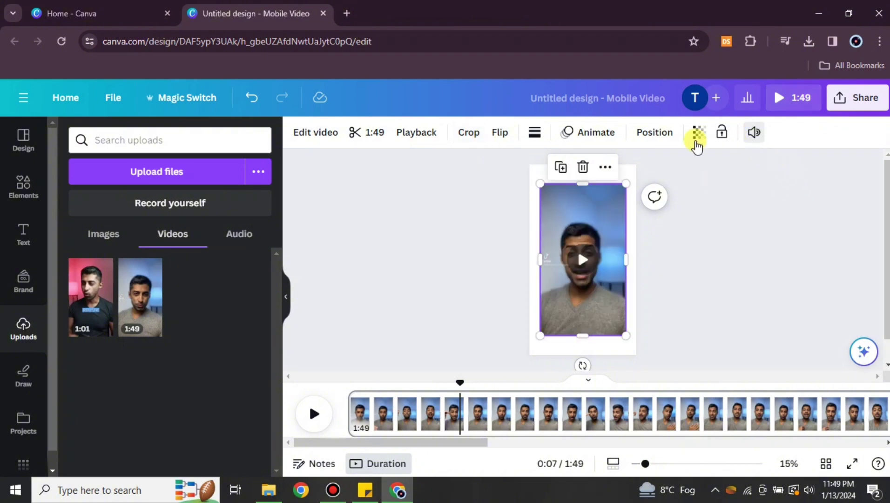
- Mute the talking-head video to volume 0 and show the uploaded audio files
left_click(753, 131)
left_click(743, 171)
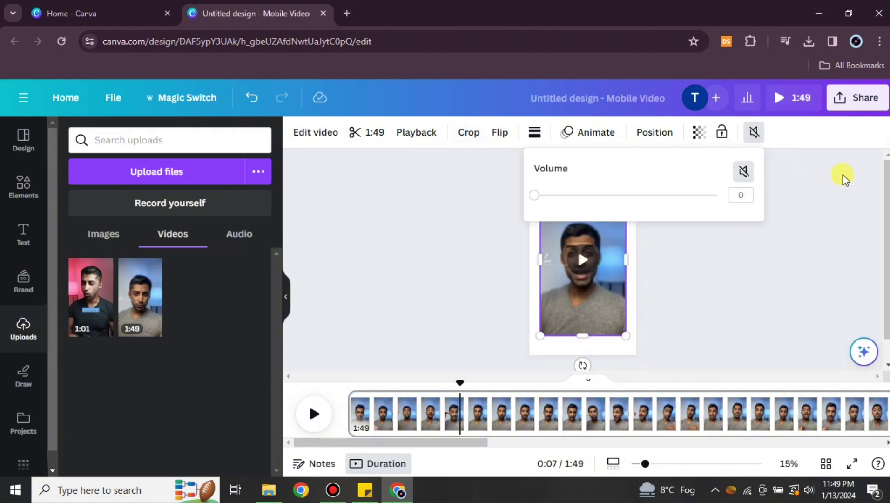
left_click(776, 179)
left_click(246, 235)
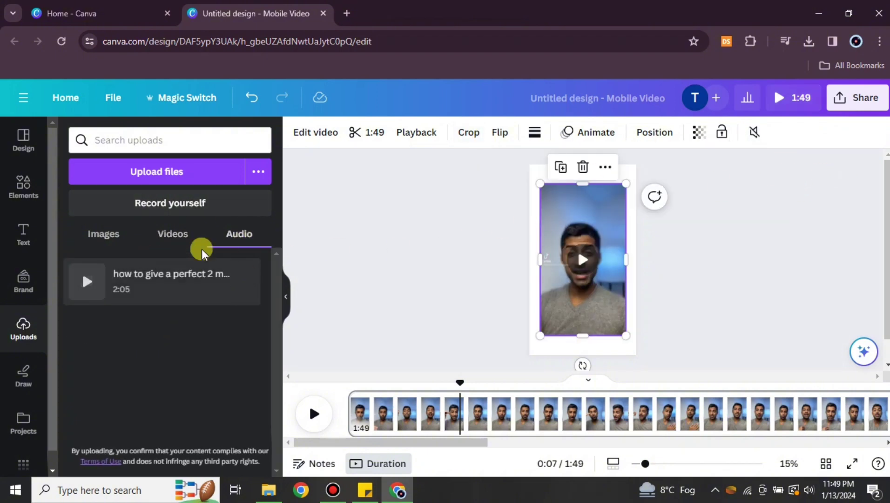
- Add the uploaded 2:05 audio clip and align its track to start at 0:00
left_click(144, 286)
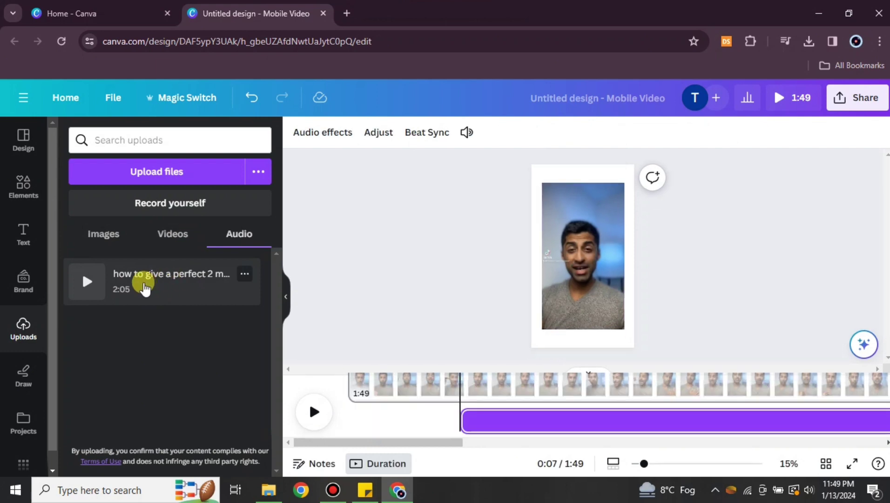
left_click_drag(553, 421, 343, 412)
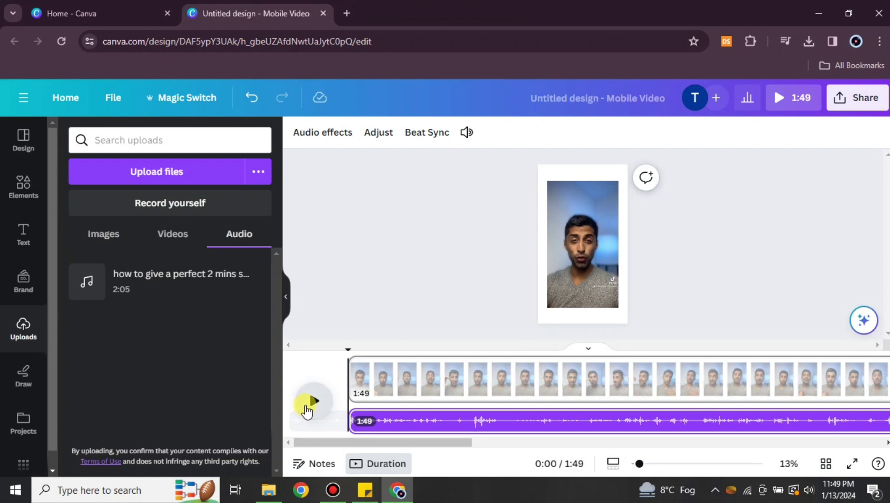
left_click(313, 400)
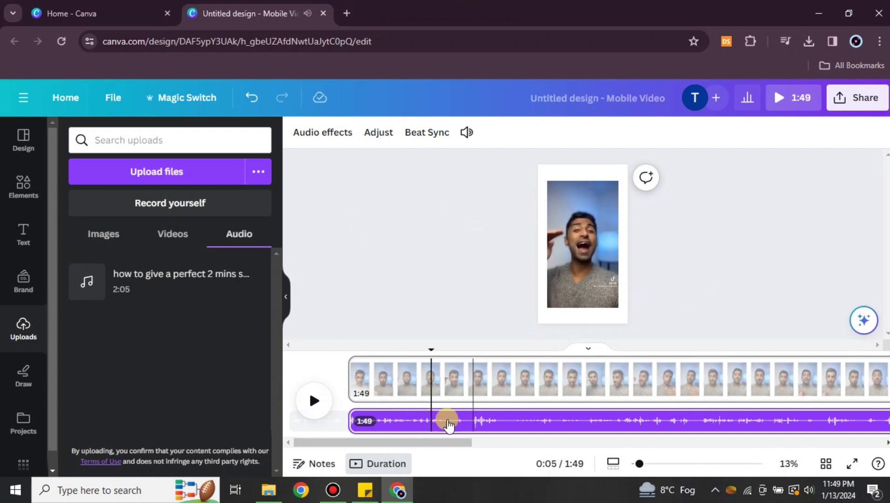
- Turn the audio track's volume to 0 and play the design to check the sound
left_click(467, 133)
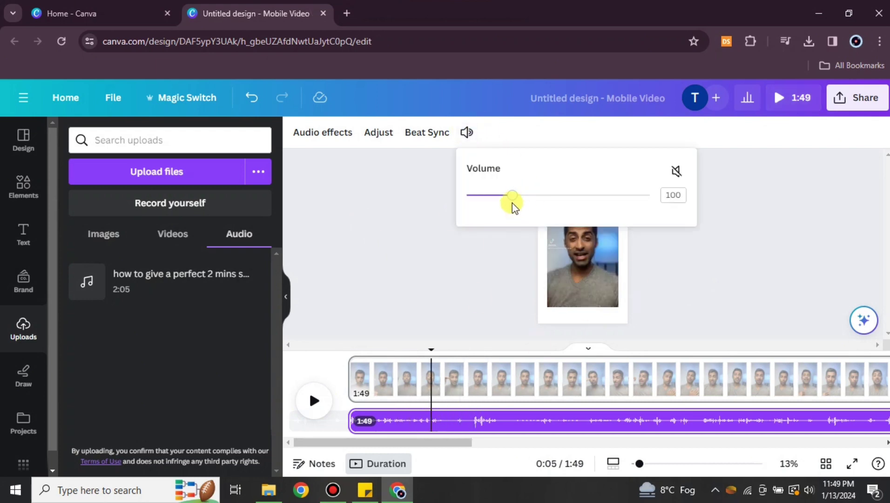
left_click_drag(461, 198, 460, 197)
left_click(682, 176)
left_click(683, 176)
left_click(771, 180)
left_click(305, 403)
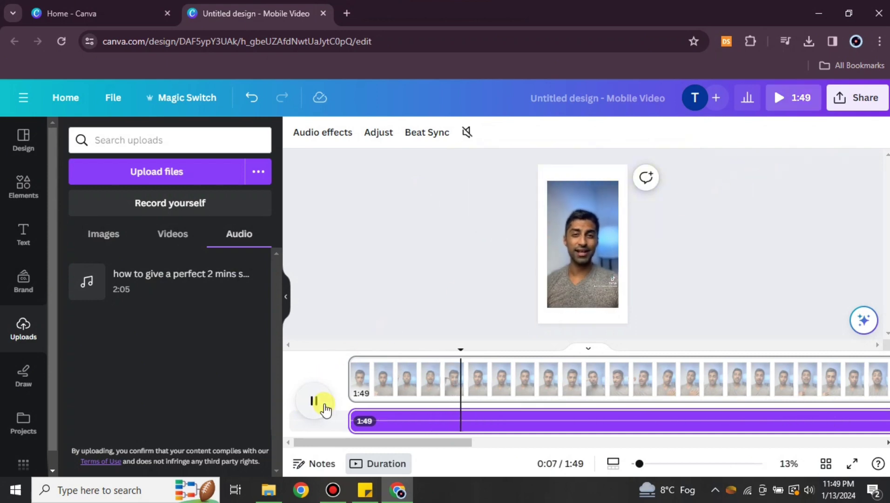
left_click(318, 406)
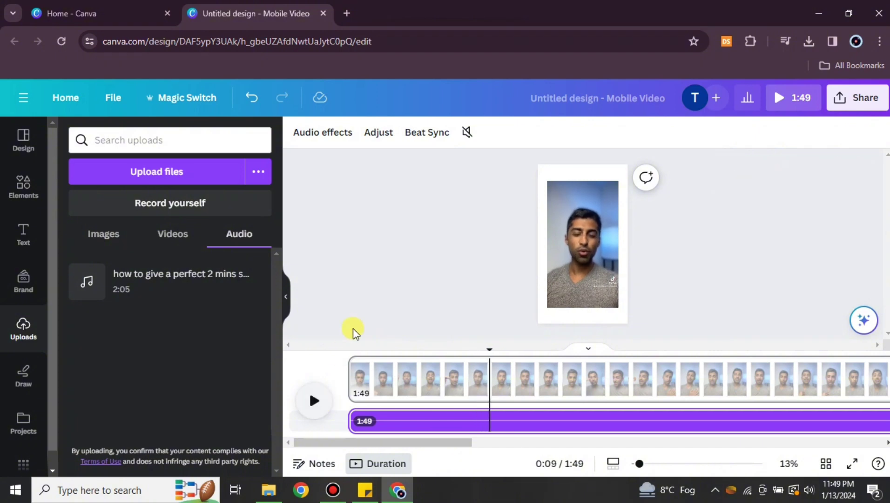
left_click(416, 255)
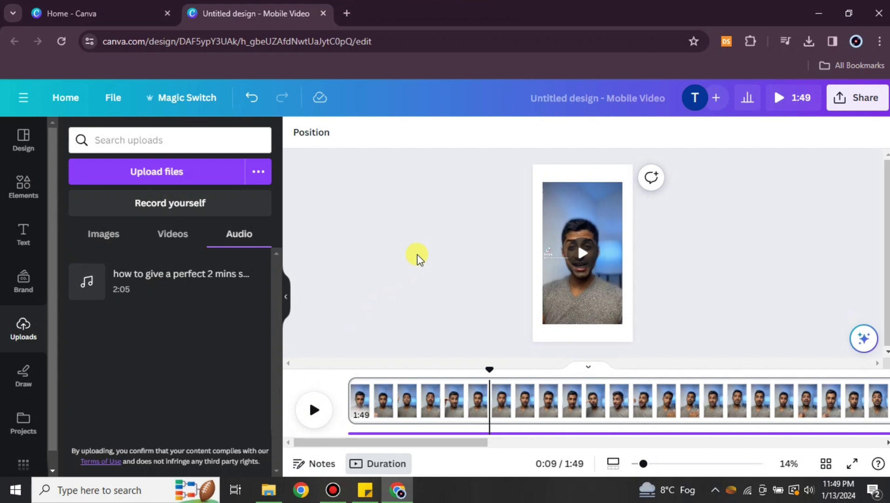
- From the Home tab, search 'yout' and create a YouTube Livestream Video design
left_click(109, 11)
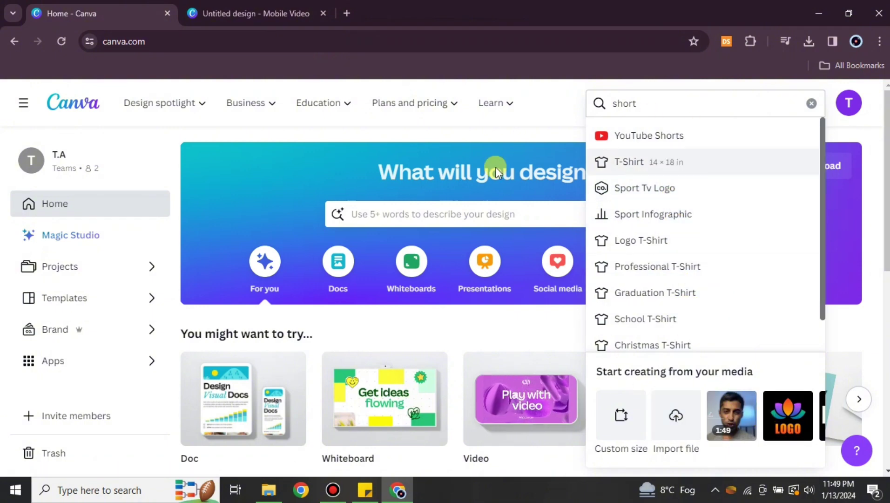
left_click(810, 104)
type("yout")
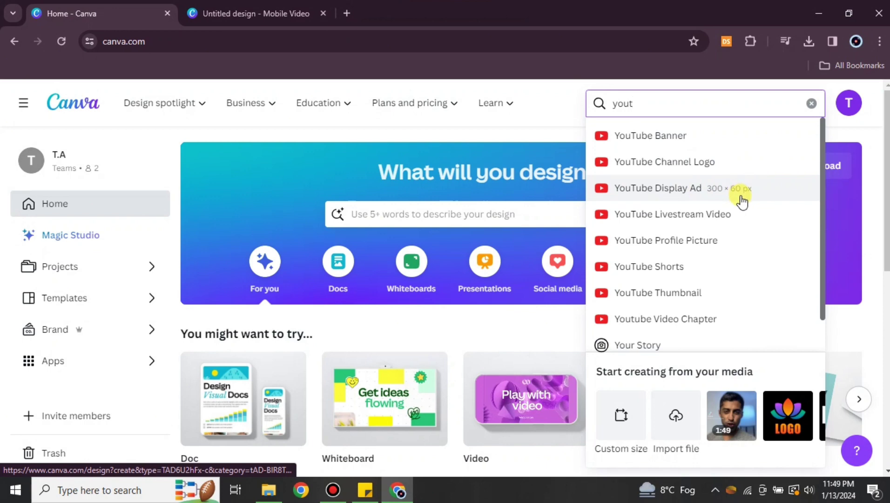
left_click(702, 226)
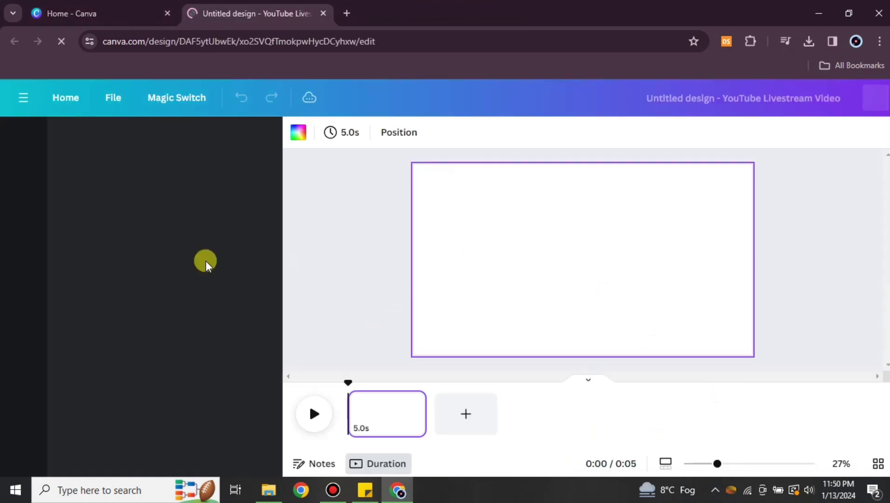
- Add the uploaded 15.9s cat video and stretch it to fill the landscape canvas
left_click(23, 326)
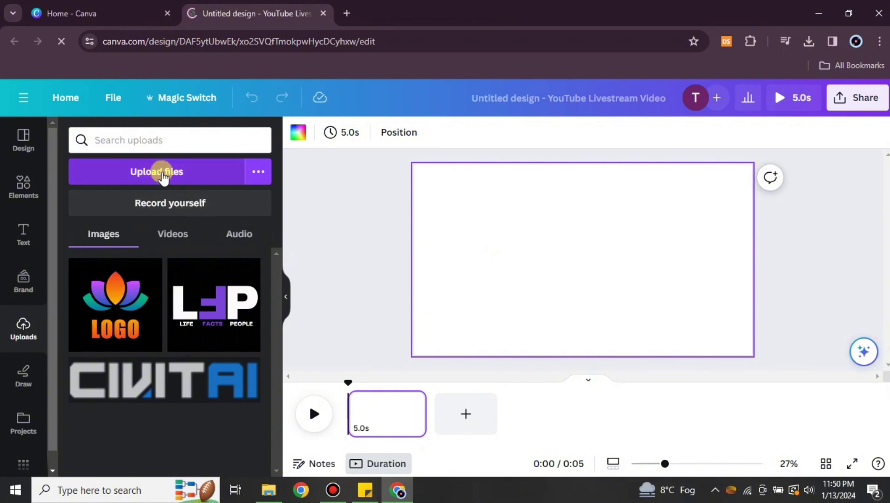
left_click(174, 237)
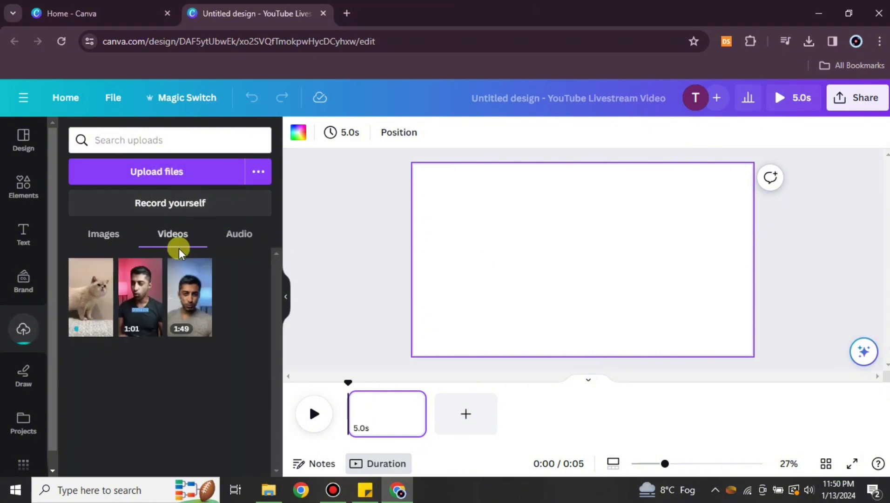
left_click(87, 296)
left_click_drag(583, 283, 458, 265)
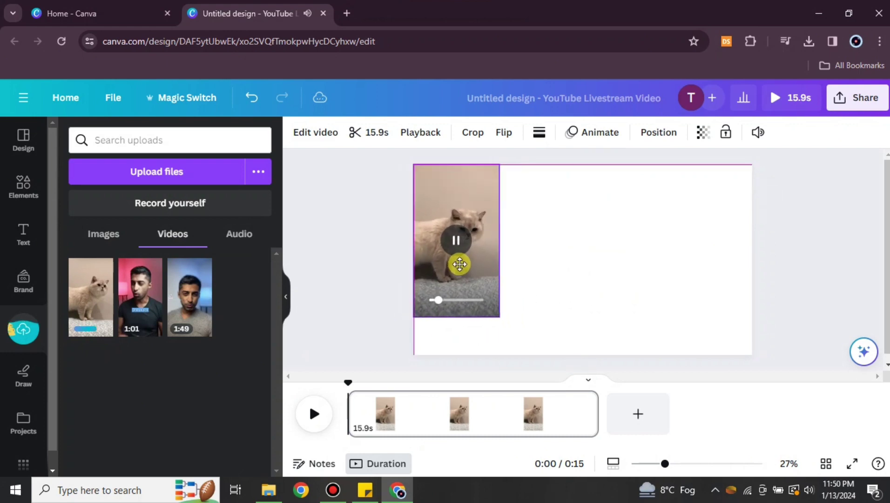
left_click_drag(498, 316, 544, 345)
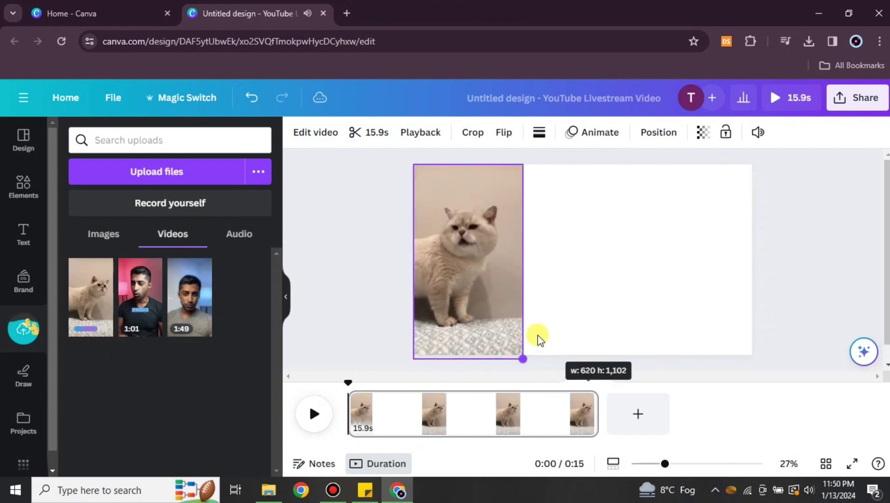
left_click_drag(523, 276, 647, 264)
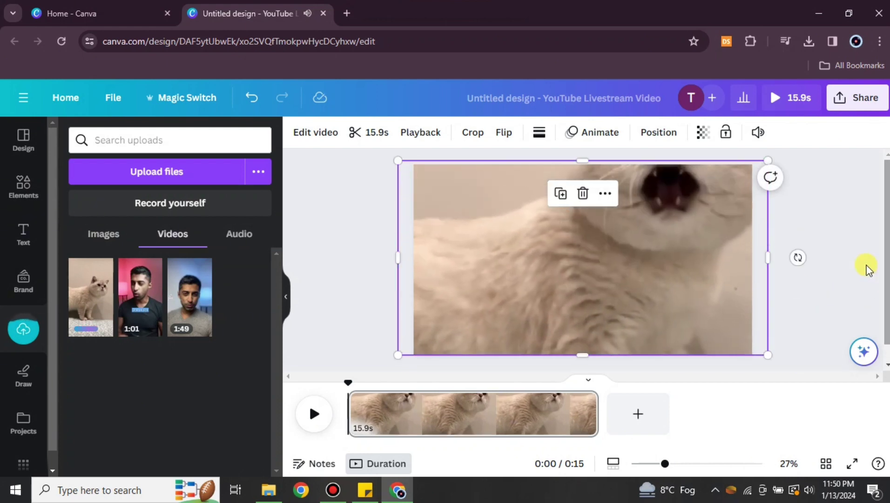
left_click(856, 264)
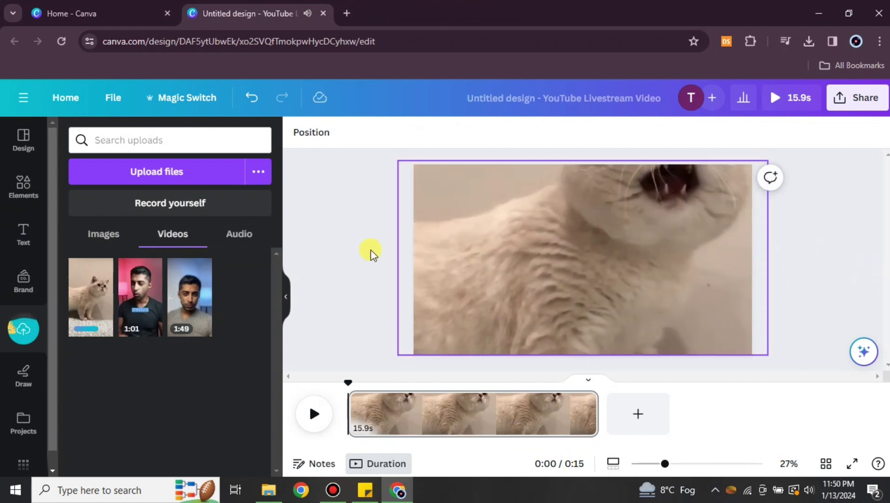
- Mute the cat video's sound and play the design to check it
left_click(426, 406)
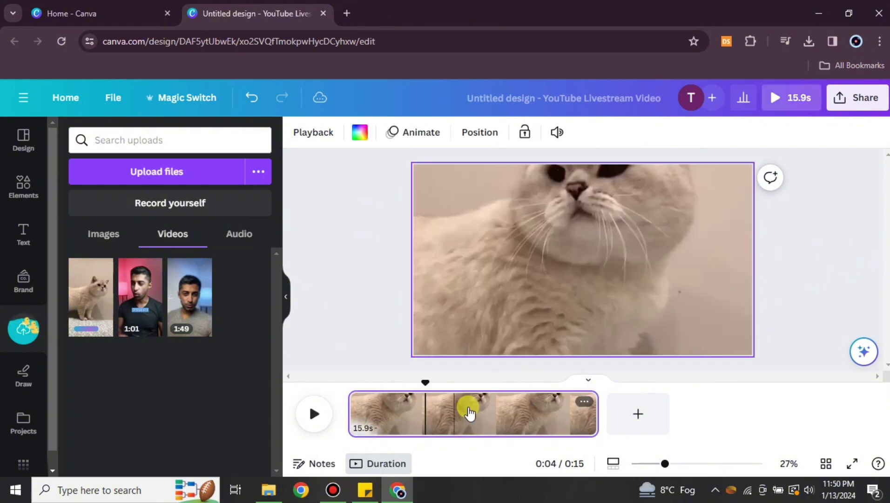
left_click(558, 134)
left_click(545, 169)
left_click(314, 414)
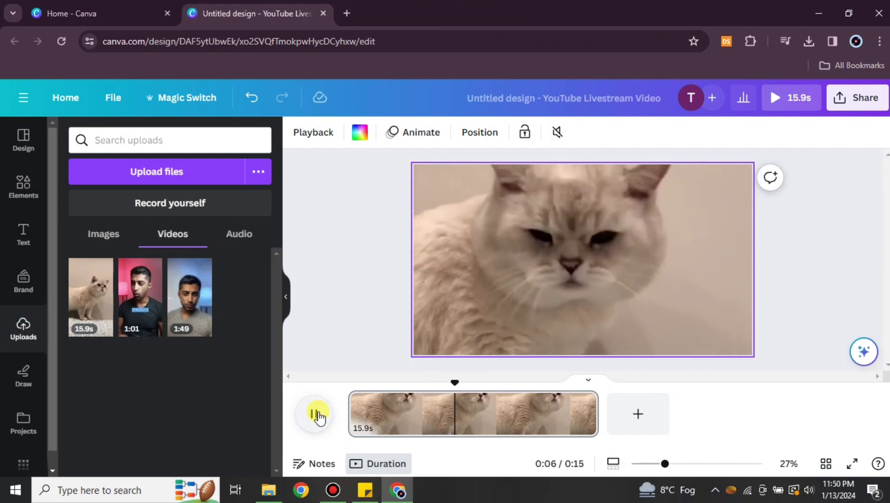
left_click(314, 413)
left_click(352, 225)
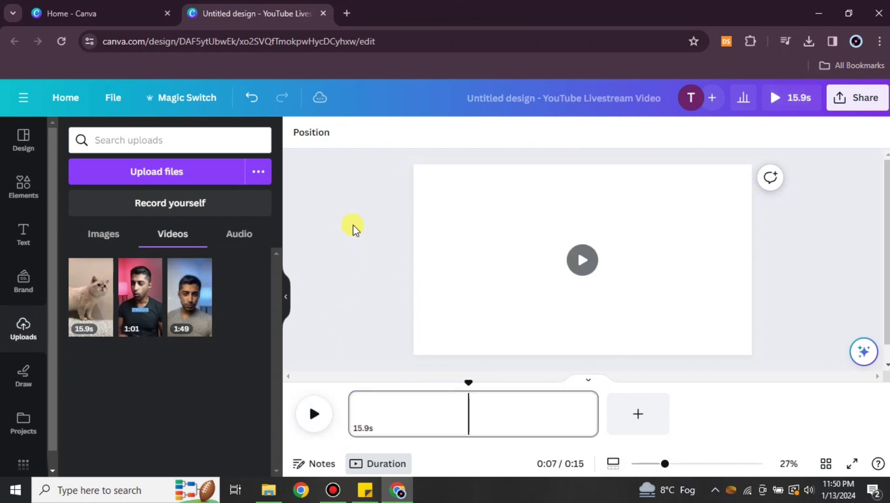